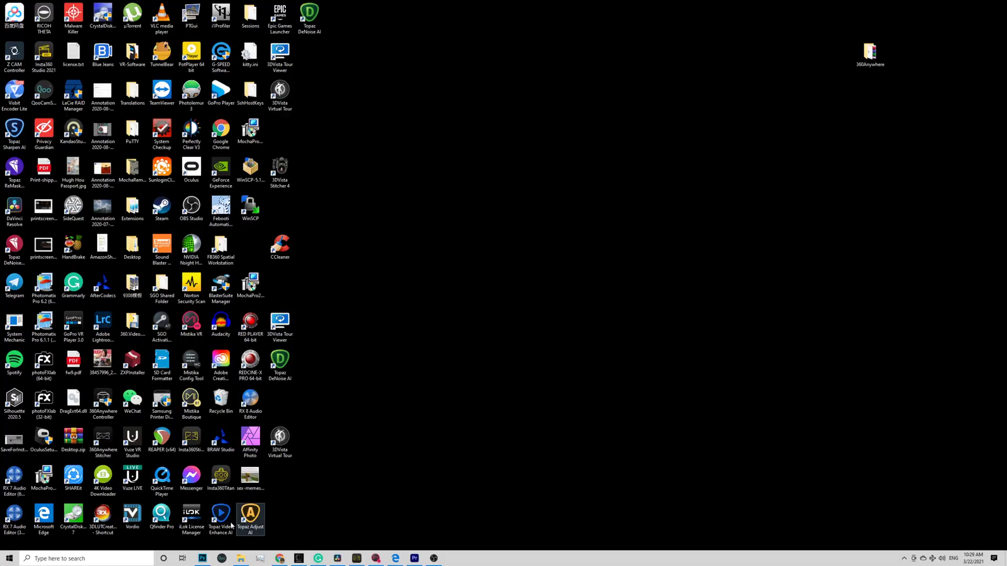
Launch Video Enhance AI and drag the PRO_VID .mov clip from File Explorer onto its drop area
click(220, 516)
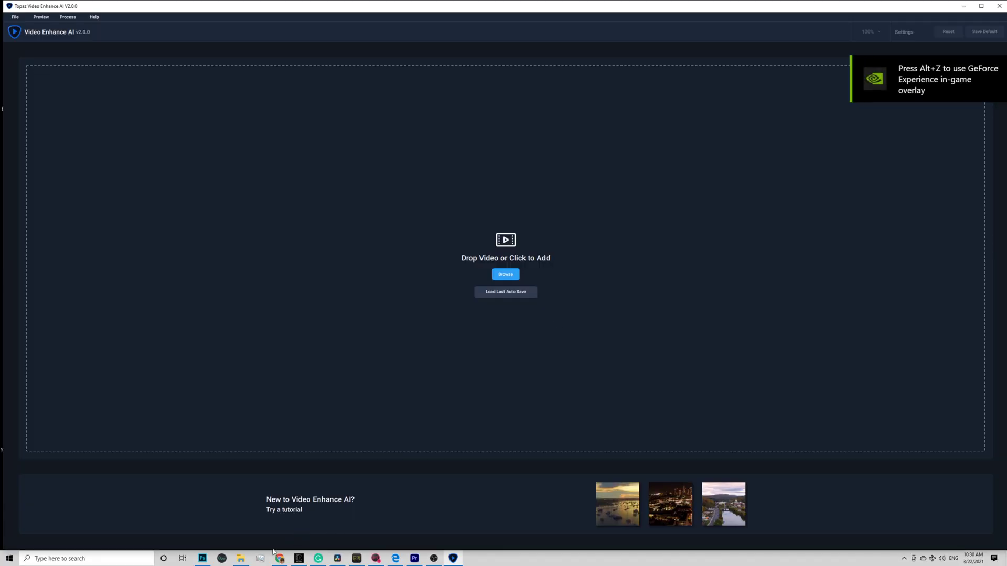
click(241, 559)
drag(503, 191, 677, 220)
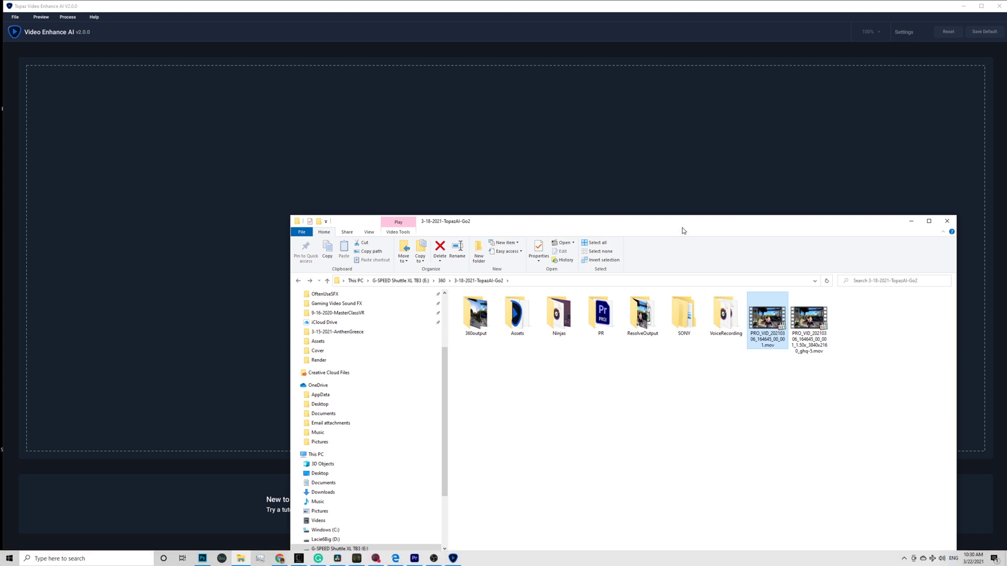
drag(683, 230, 577, 341)
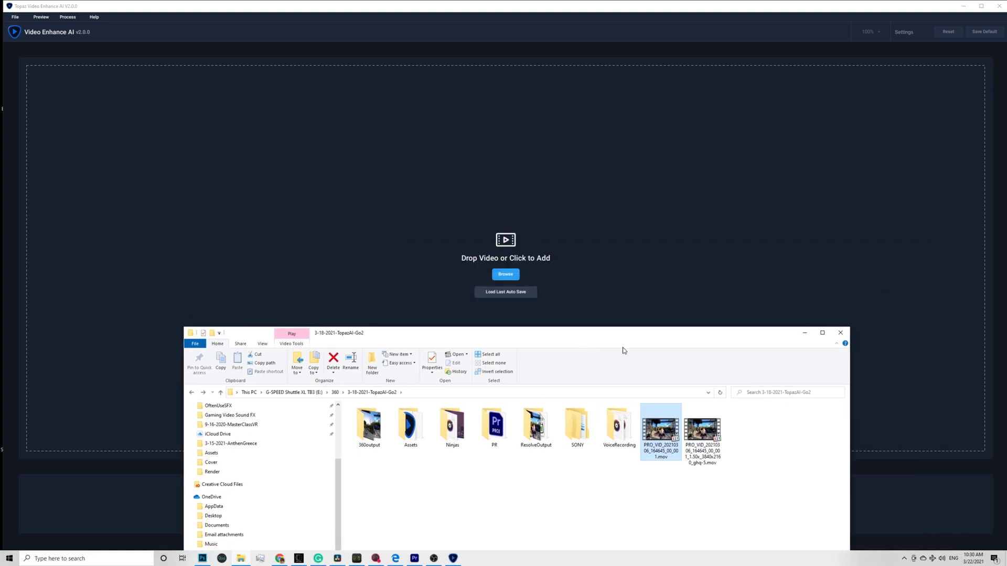
drag(661, 429, 553, 273)
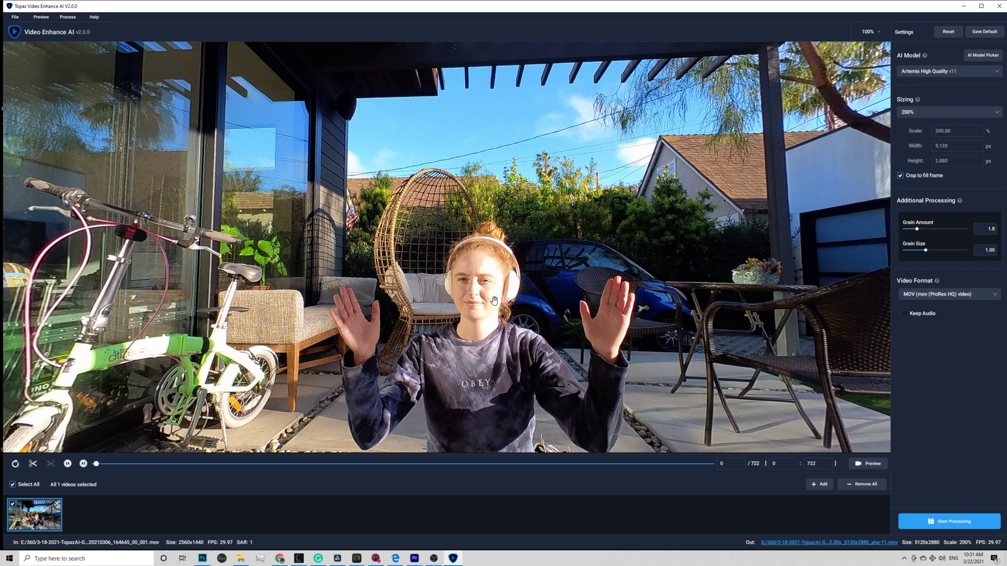
Use the AI Model Picker with low quality and Enhance Detail goal to choose Artemis Low Quality
click(983, 56)
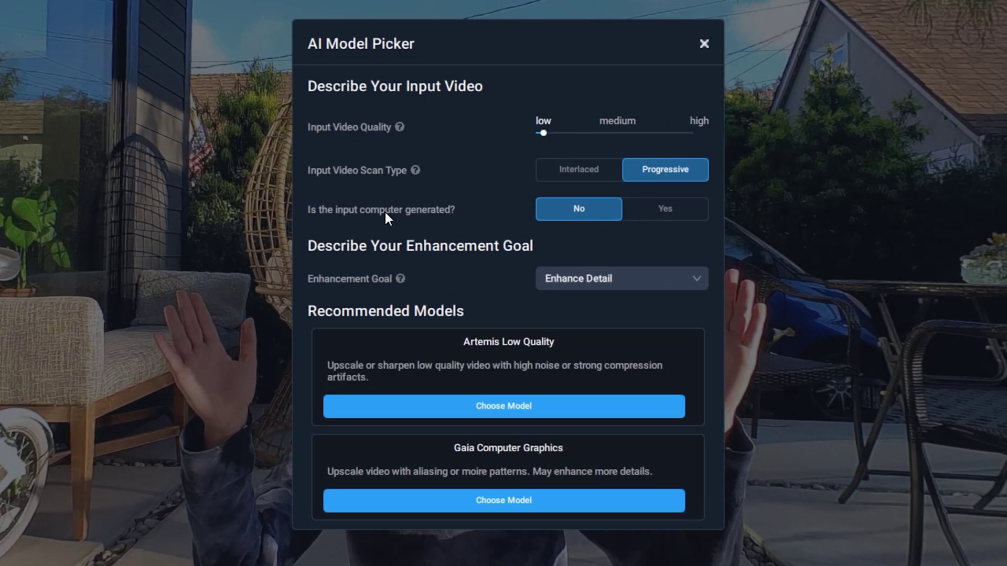
click(589, 278)
click(621, 311)
click(506, 406)
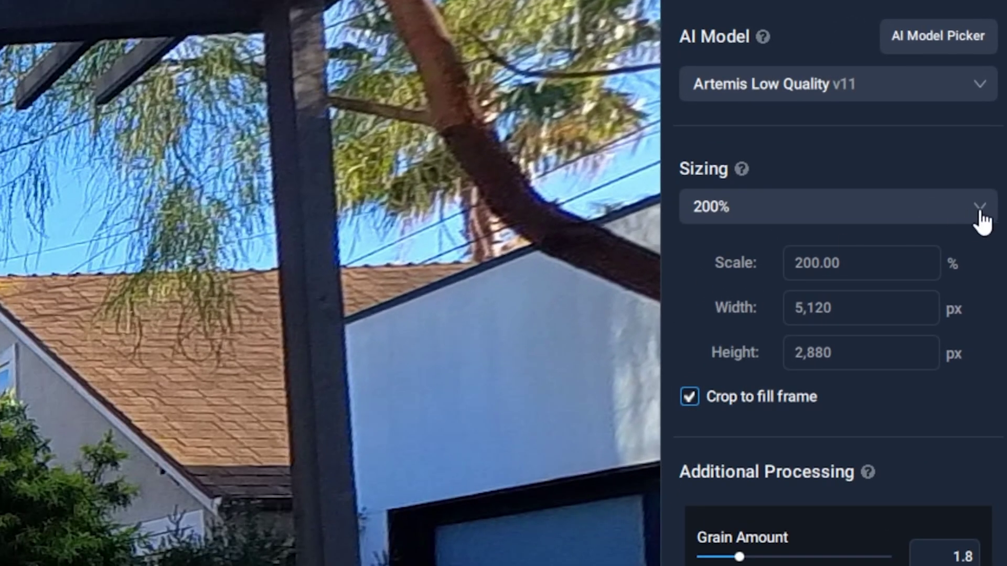
Set output to 4K UHD 3840x2160, Grain Amount 0.0, MOV ProRes HQ, with Keep Audio ticked
click(734, 215)
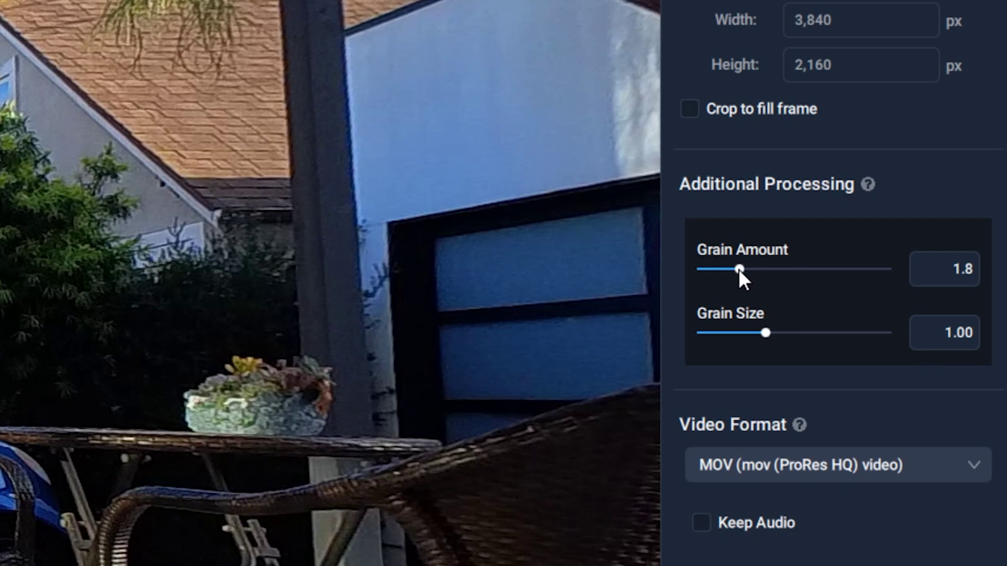
drag(739, 270, 702, 271)
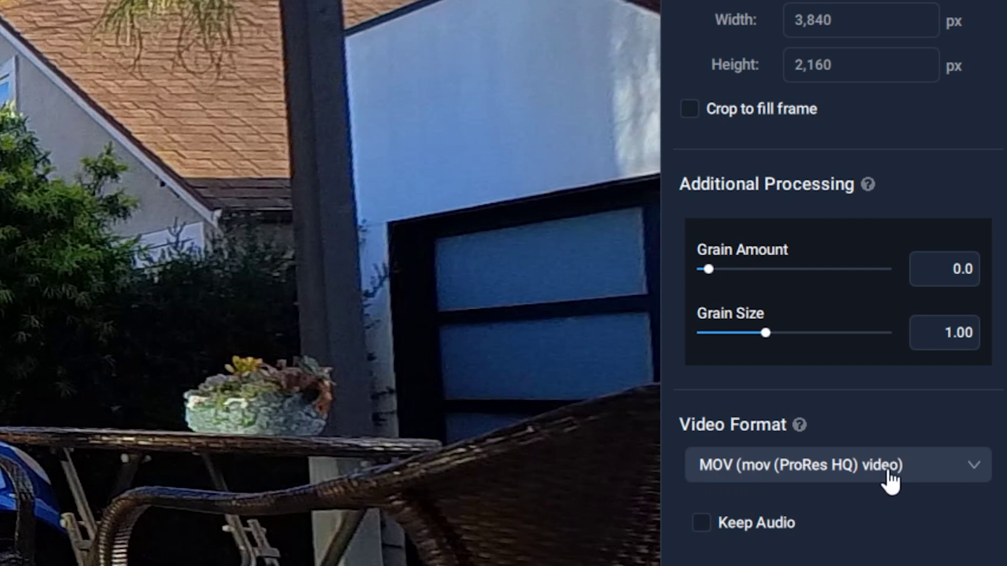
click(890, 480)
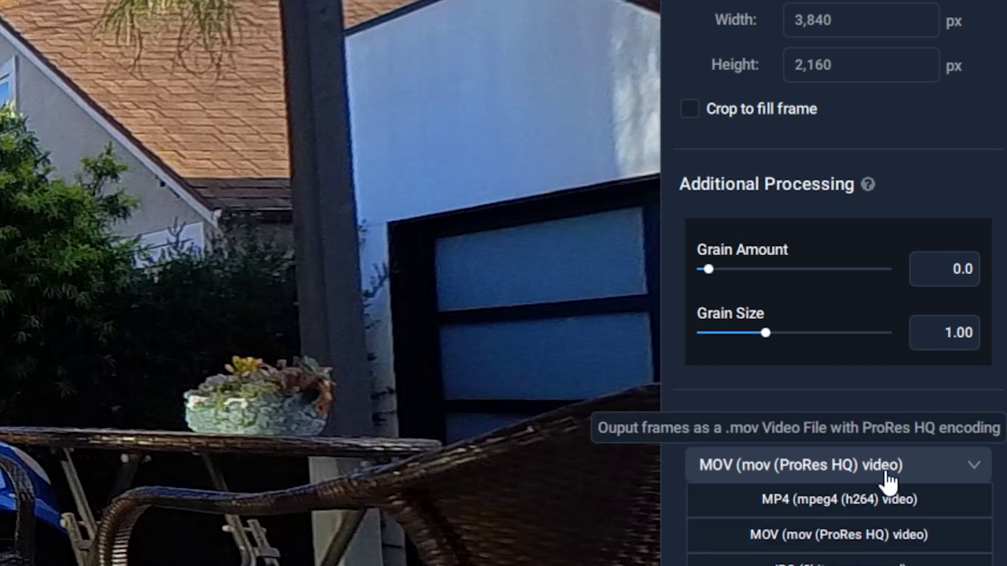
click(812, 545)
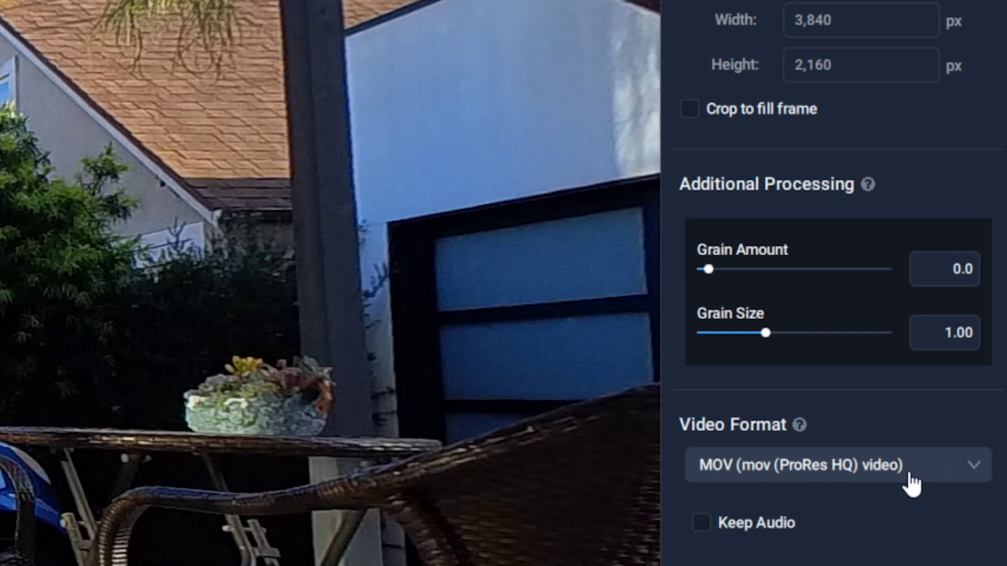
click(710, 532)
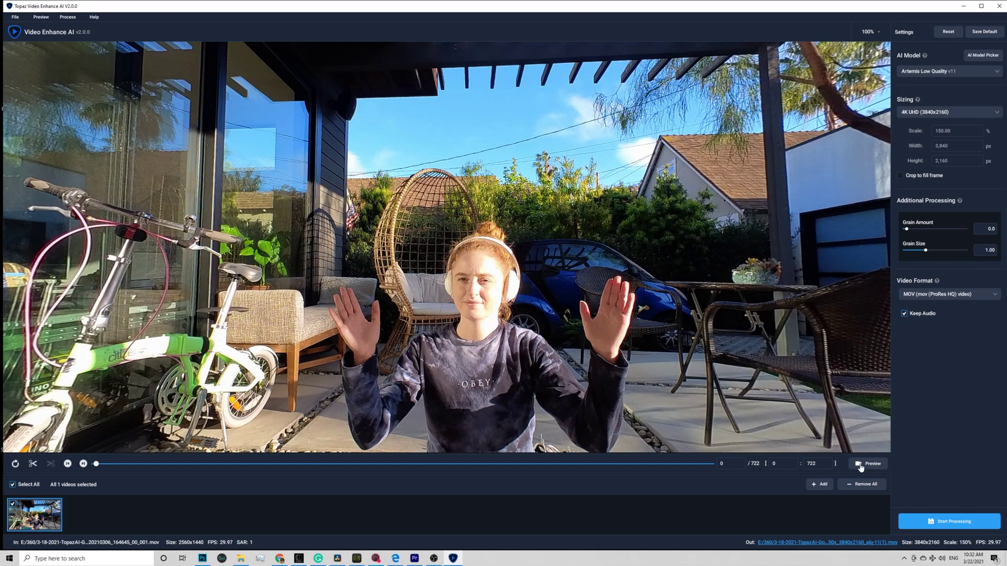
Preview the enhancement at 1:2 (200%) zoom centred on the woman's face, then stop the preview
click(861, 465)
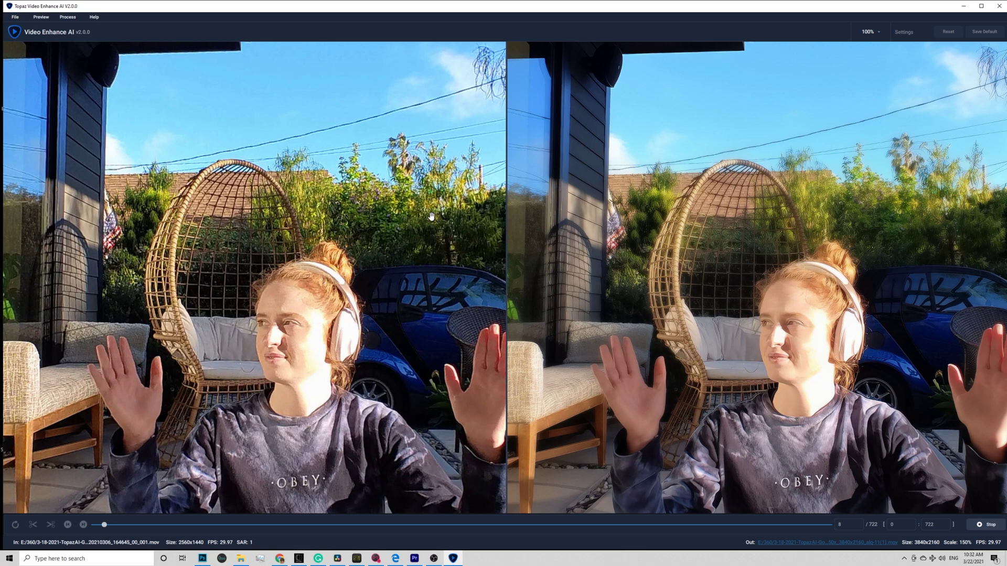
click(870, 32)
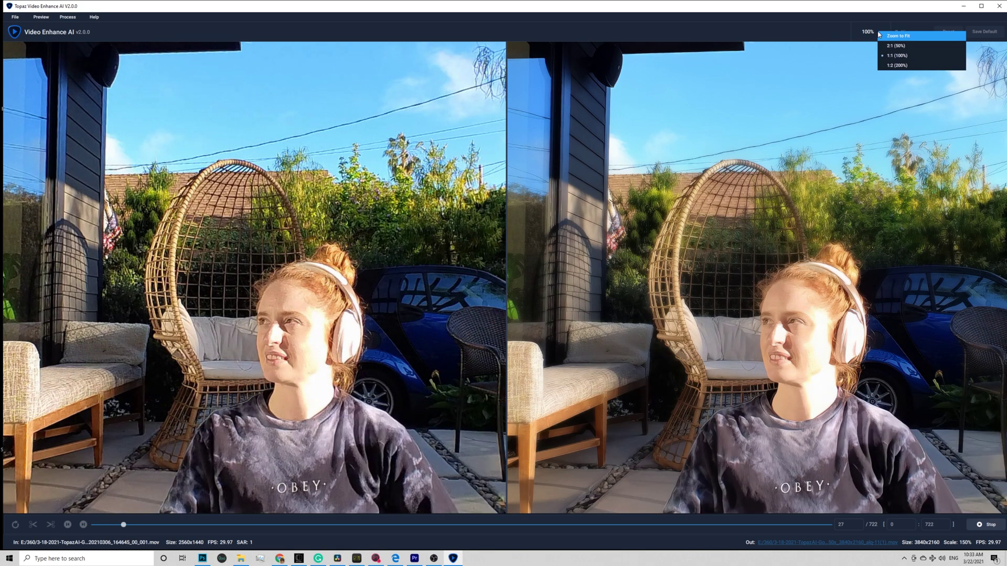
click(898, 67)
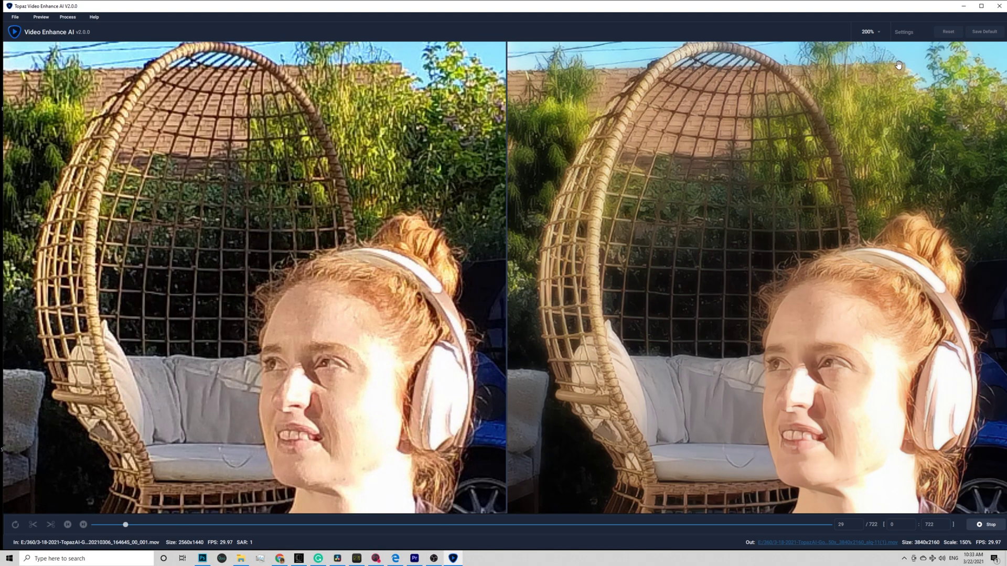
drag(762, 298, 670, 164)
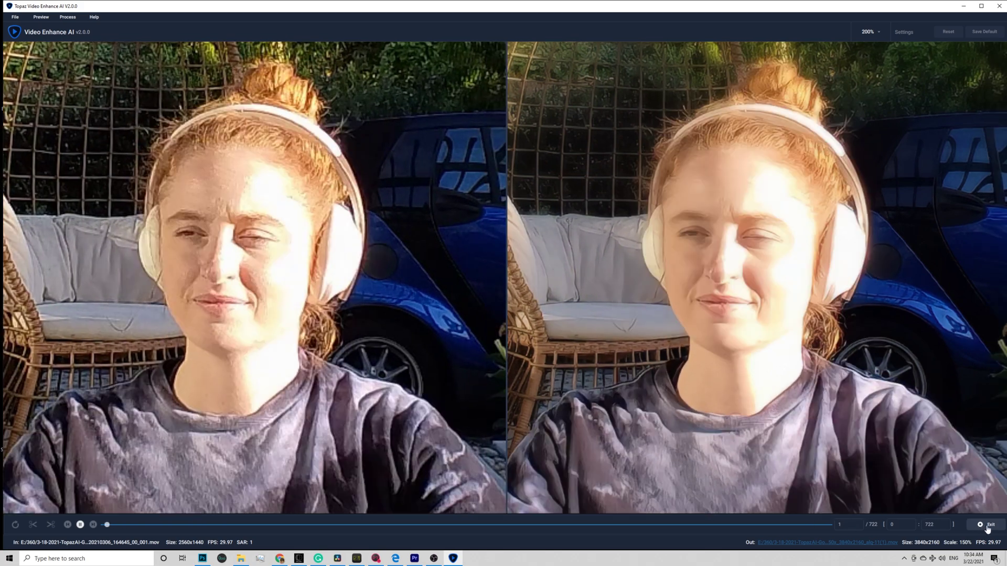
click(987, 524)
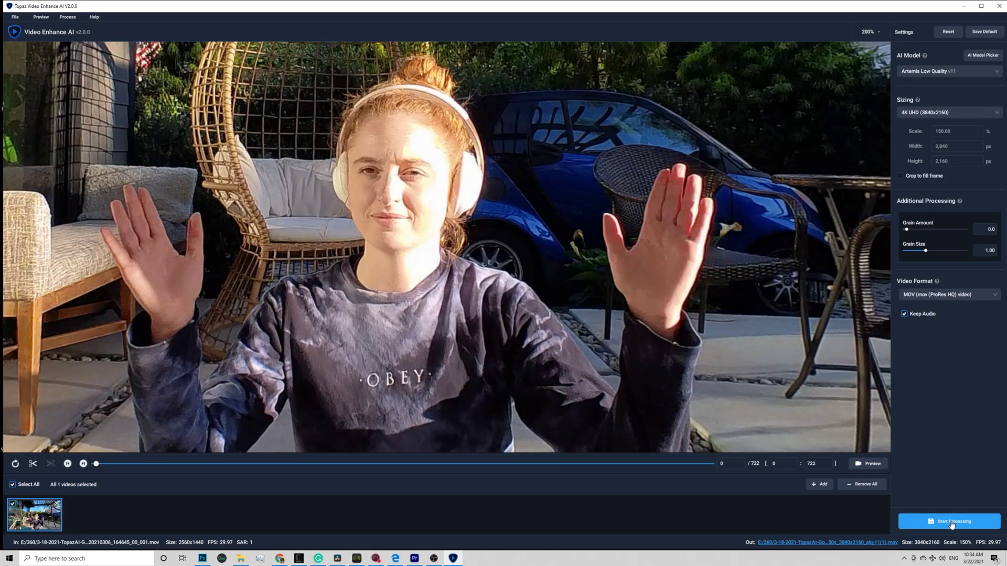
Keep NVIDIA TITAN RTX as the AI Processor in Preferences, then start processing the 4K clip
click(15, 17)
click(24, 60)
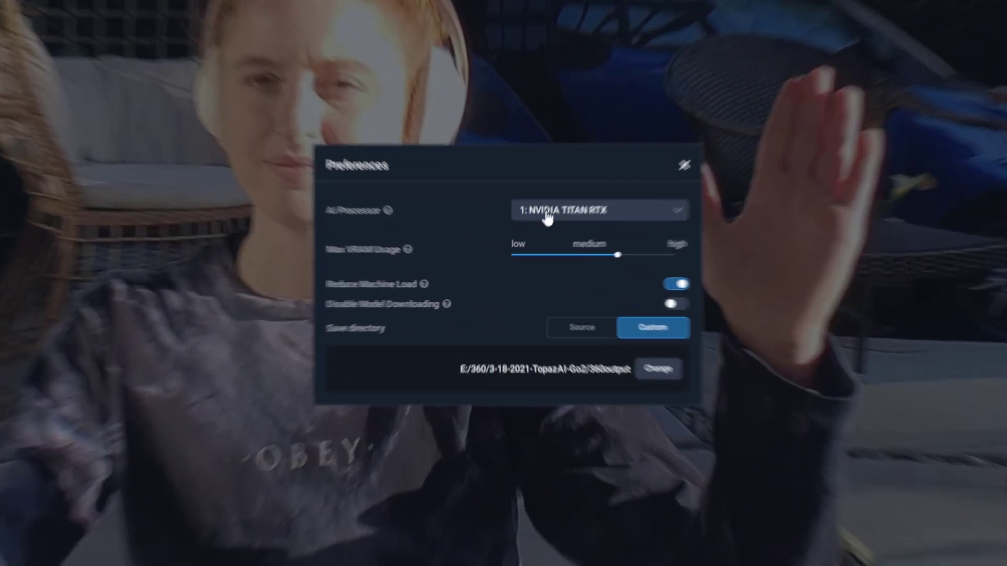
click(568, 245)
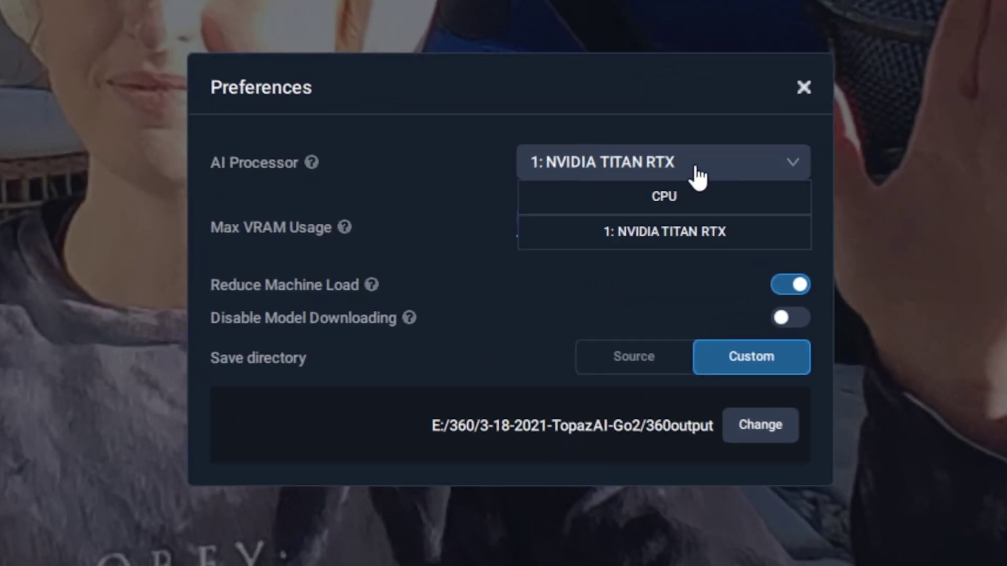
click(684, 246)
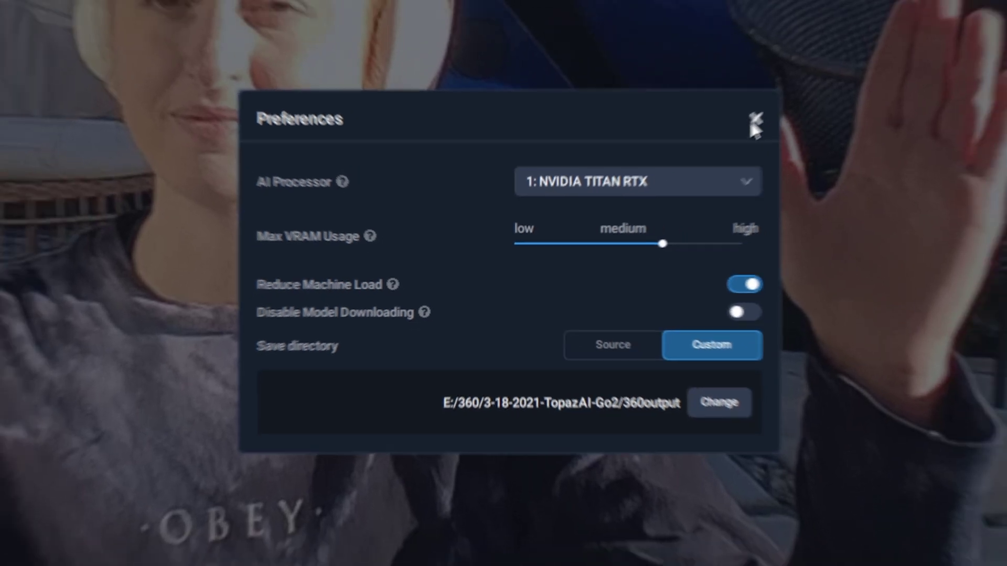
click(804, 87)
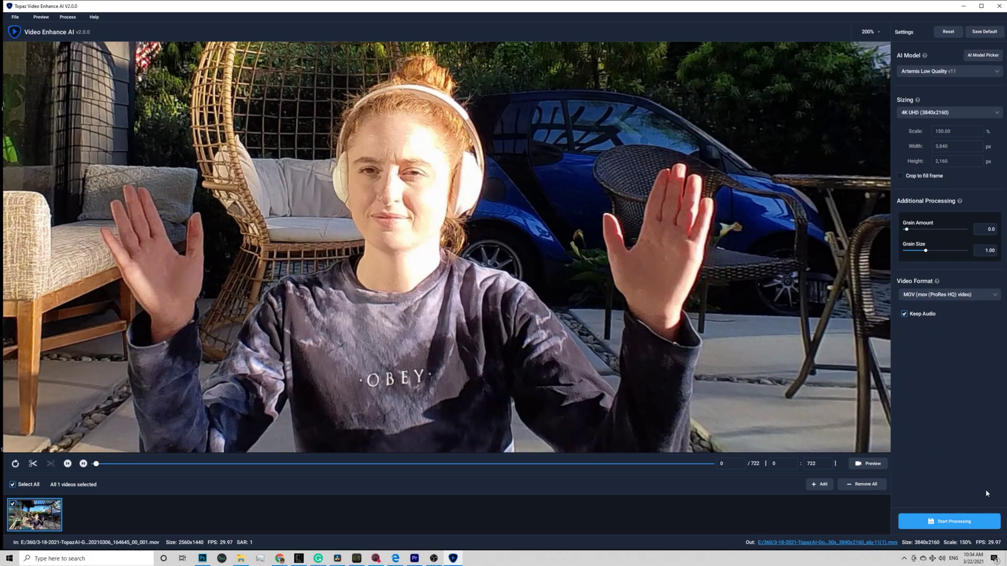
click(960, 522)
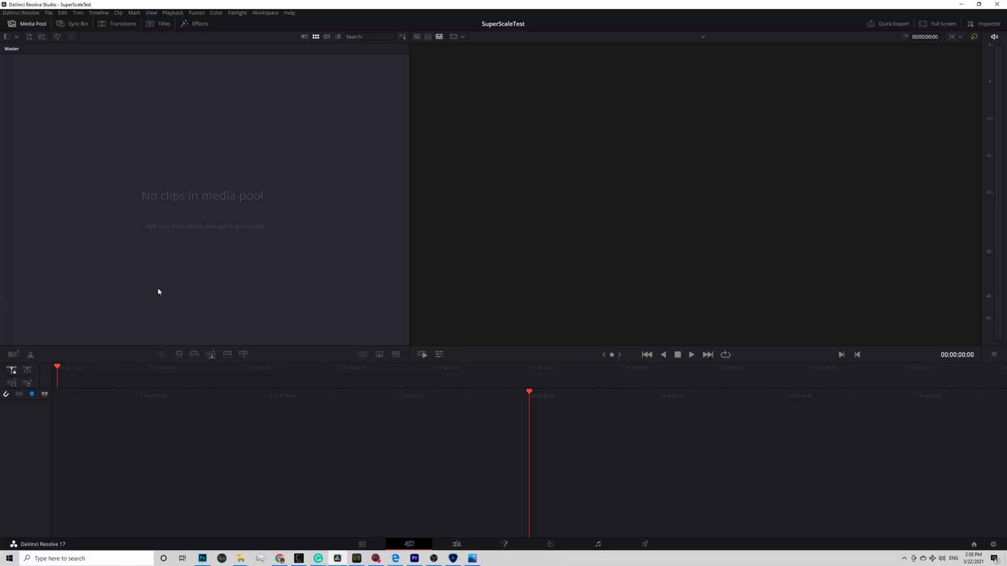
Import the GO 2 .mov clip from the file browser into Resolve's media pool
key(alt+Tab)
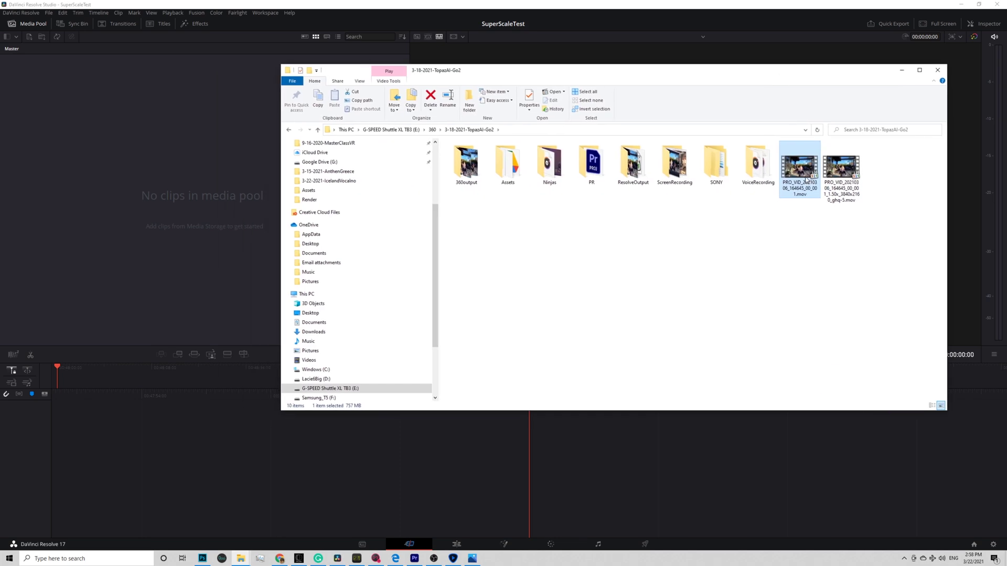
drag(807, 181, 110, 168)
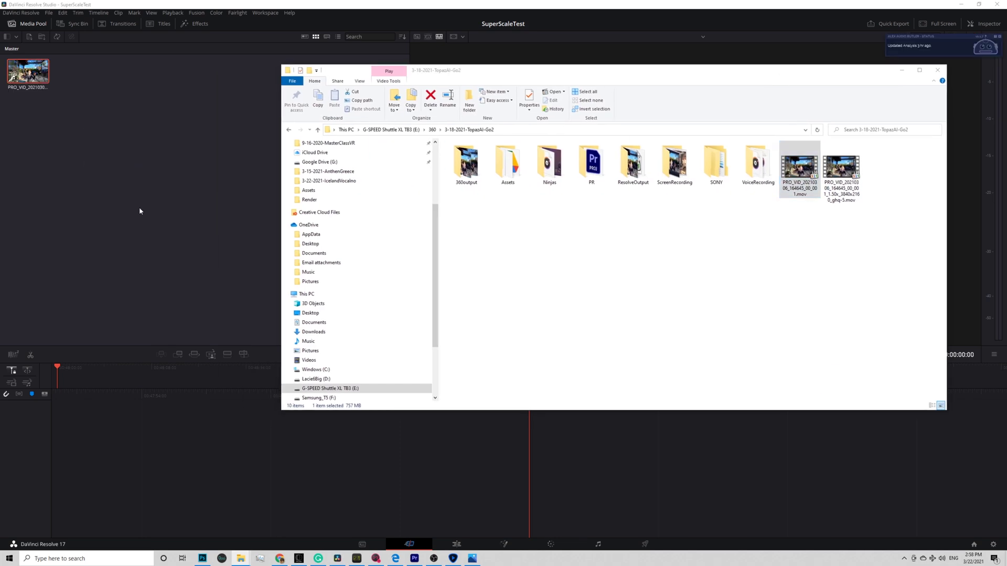
click(207, 131)
Start a new timeline without project settings, using a custom 5120 x 2880 resolution
right_click(191, 112)
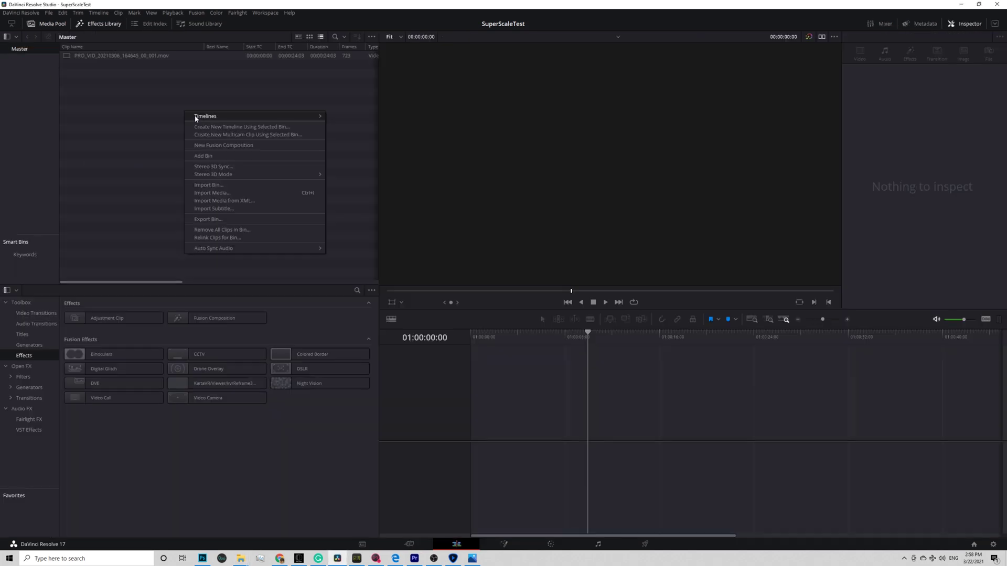
mouse_move(315, 115)
click(362, 116)
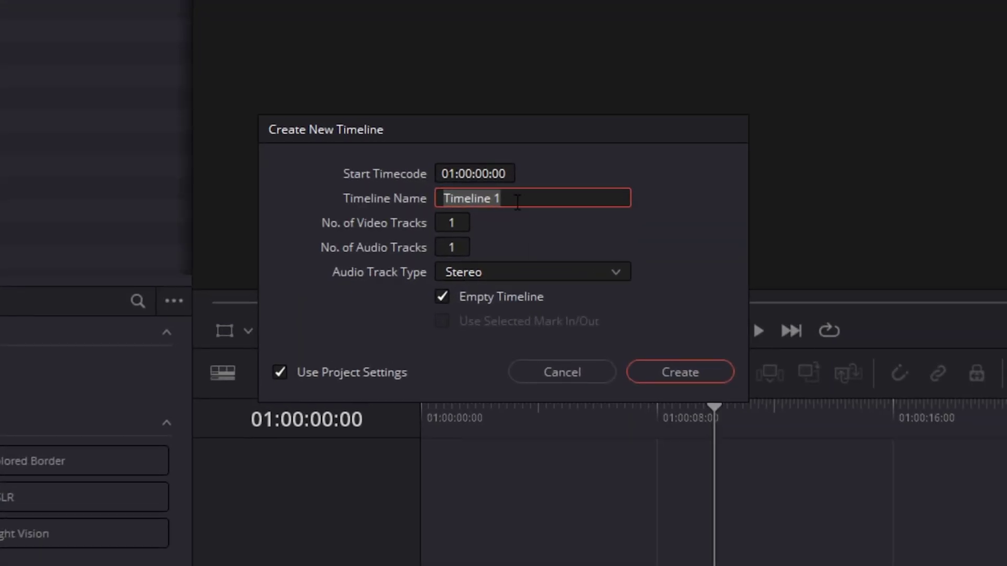
click(280, 372)
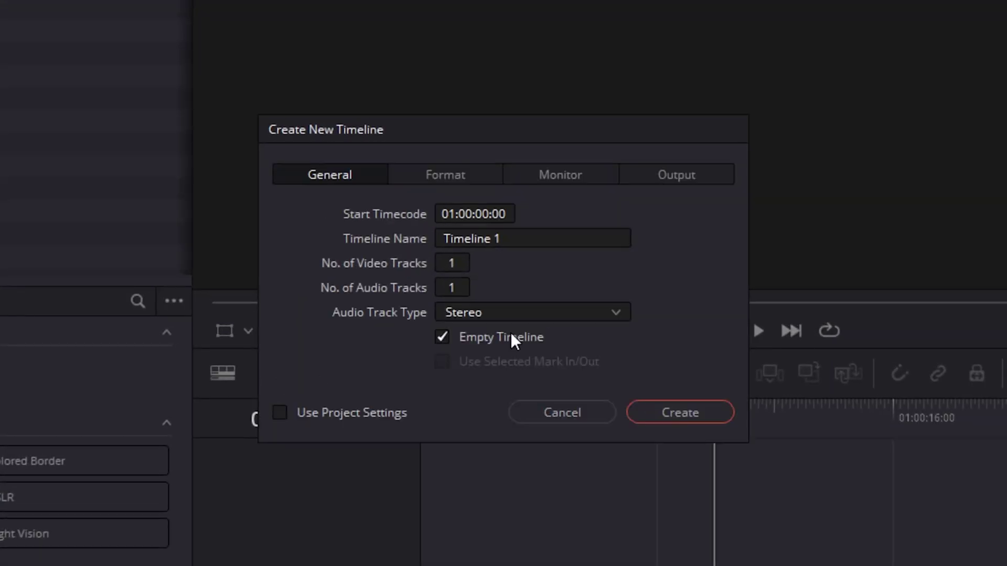
click(439, 184)
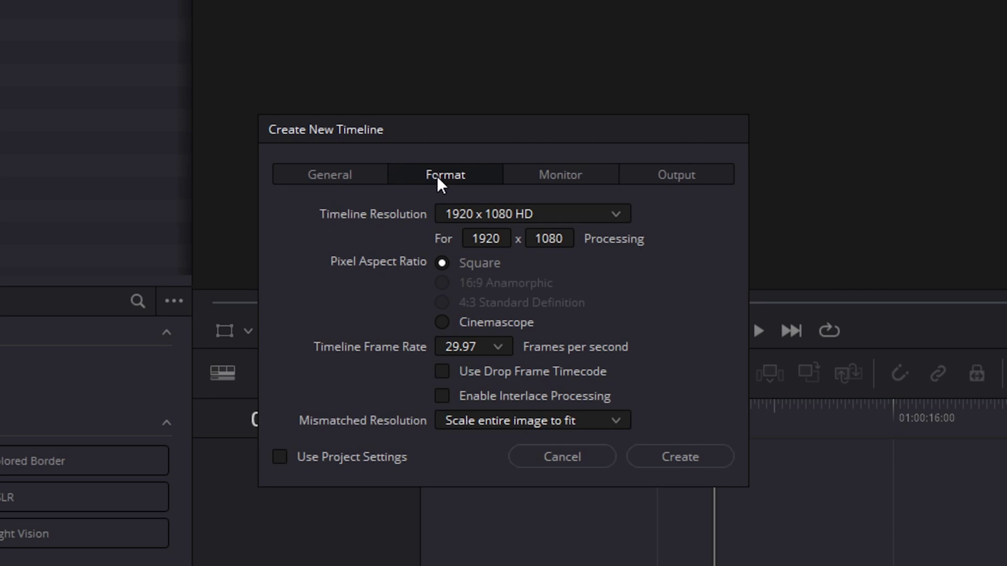
click(514, 220)
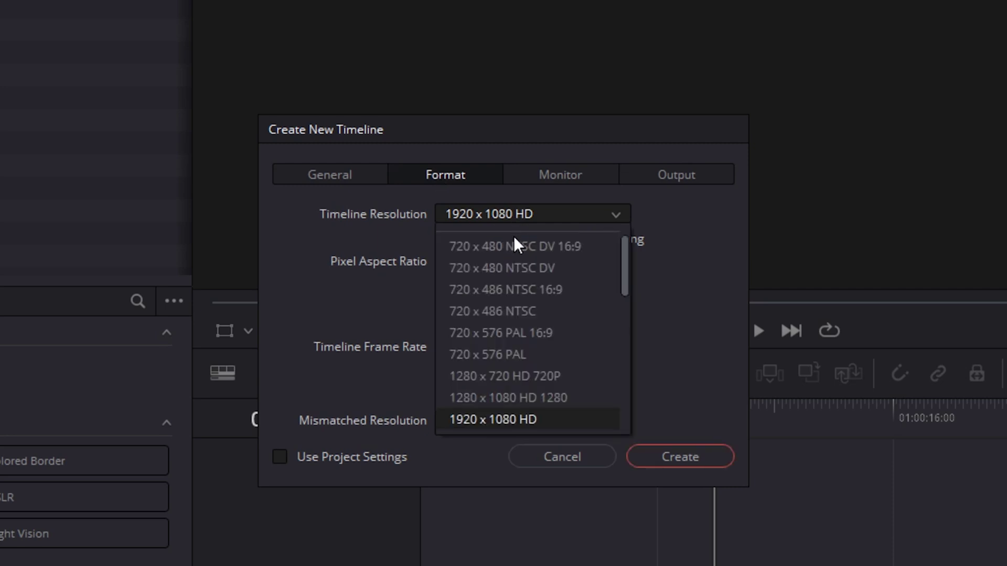
scroll(551, 309, up, 2)
click(498, 246)
click(509, 247)
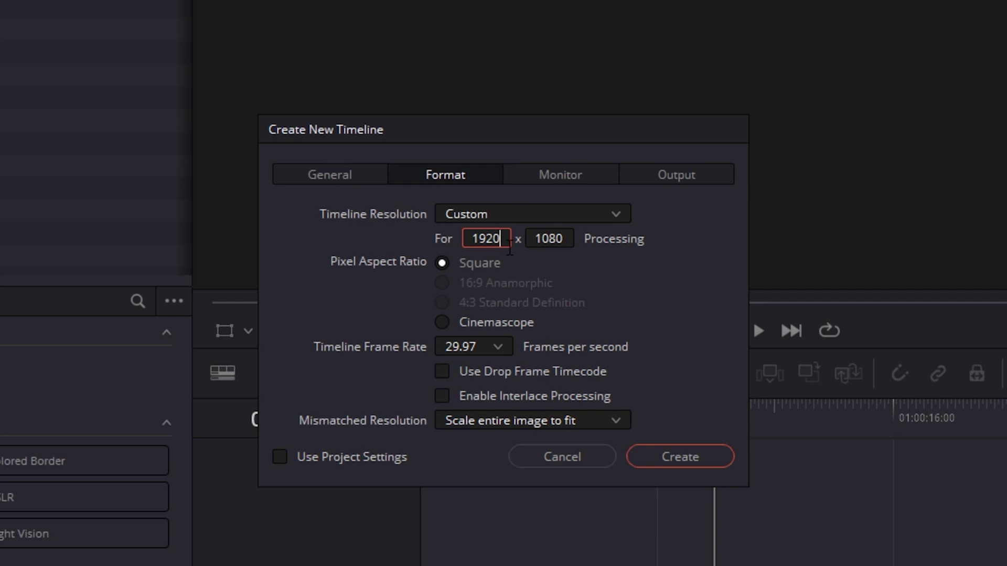
drag(505, 239, 325, 227)
text(5120)
key(Tab)
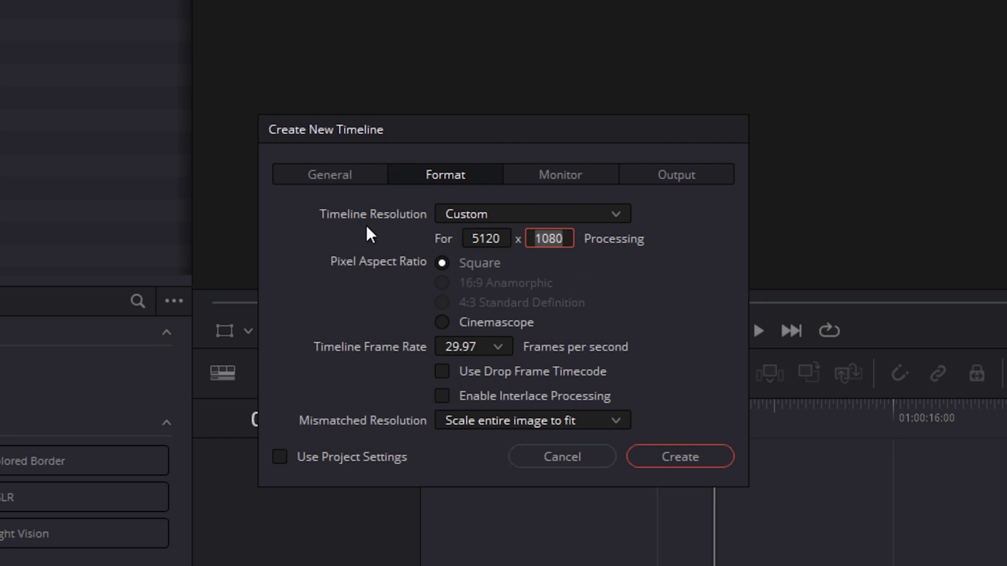
text(2880)
Set Mismatched Resolution to center crop with no resizing and create the timeline
click(615, 420)
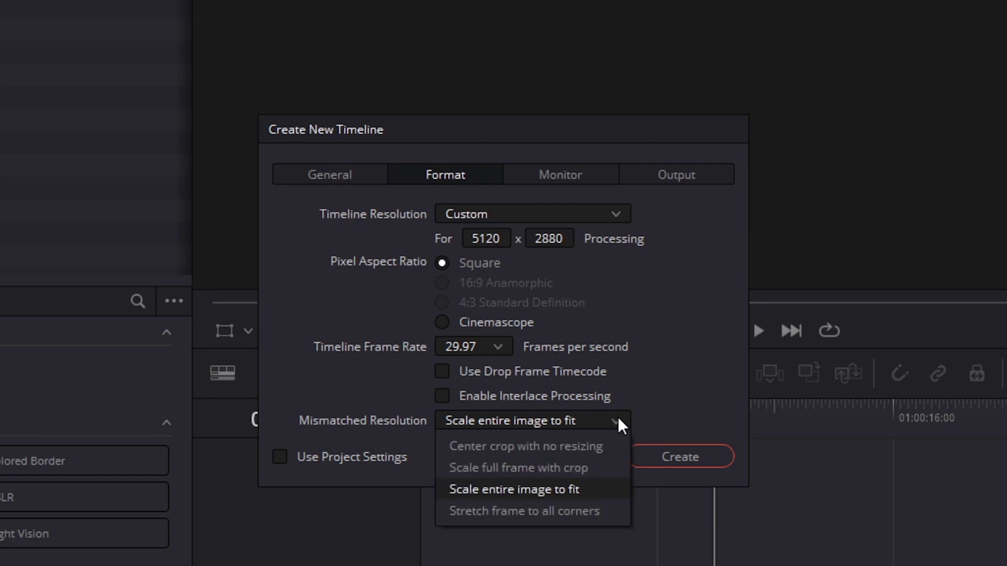
click(498, 446)
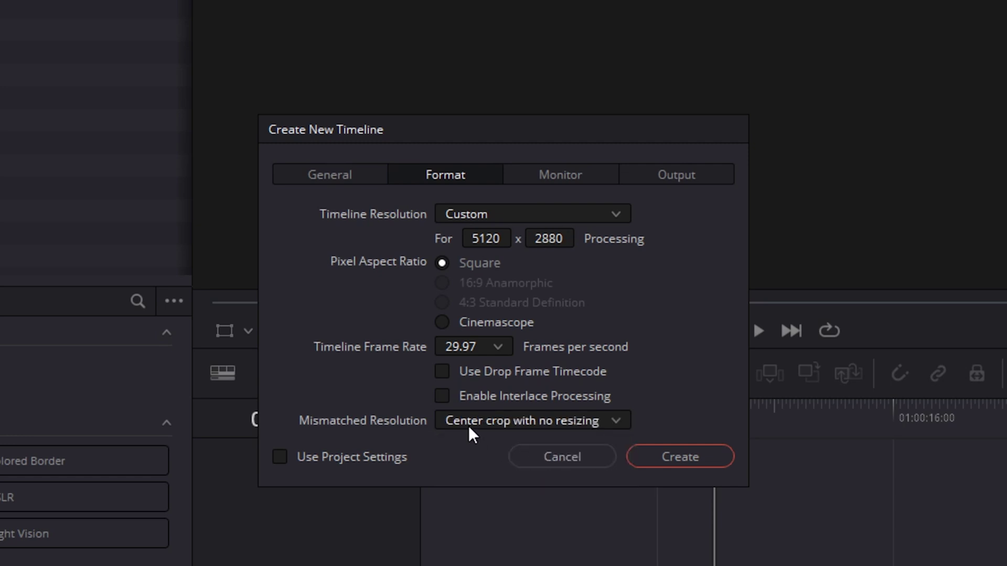
click(678, 459)
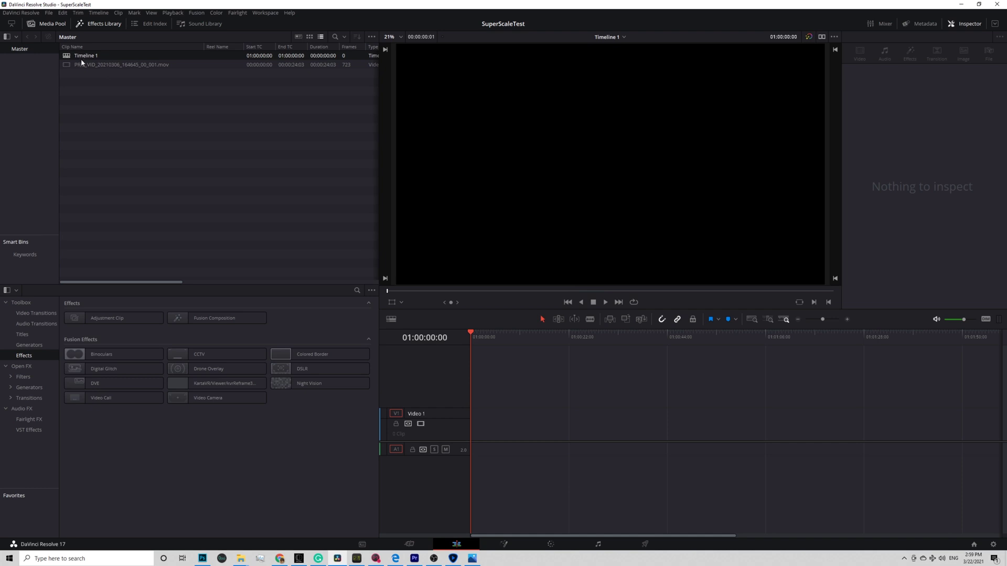
Place the PRO_VID clip on Timeline 1, cut its first 5 seconds and trim it to 12:08
click(85, 65)
drag(310, 284, 478, 436)
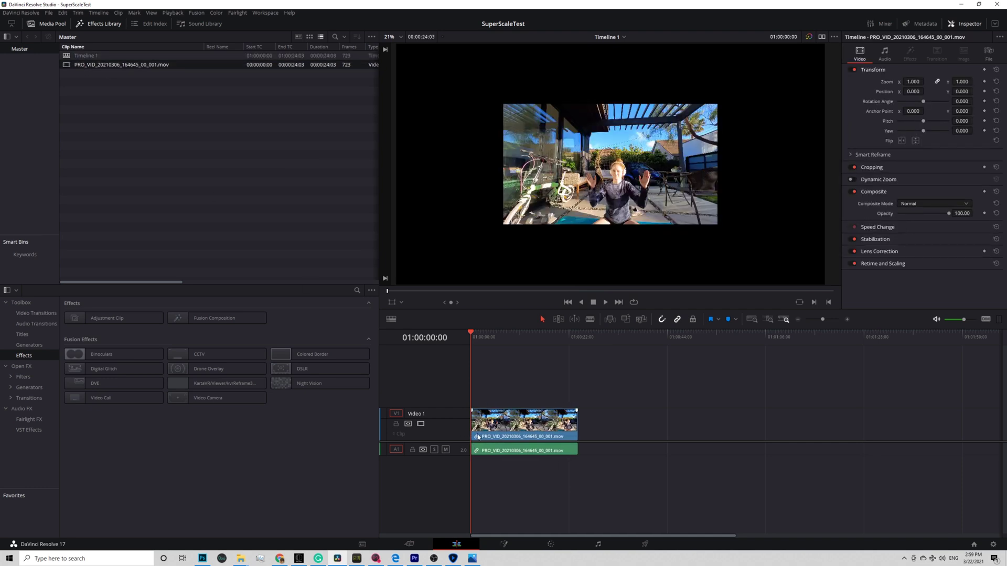
click(493, 338)
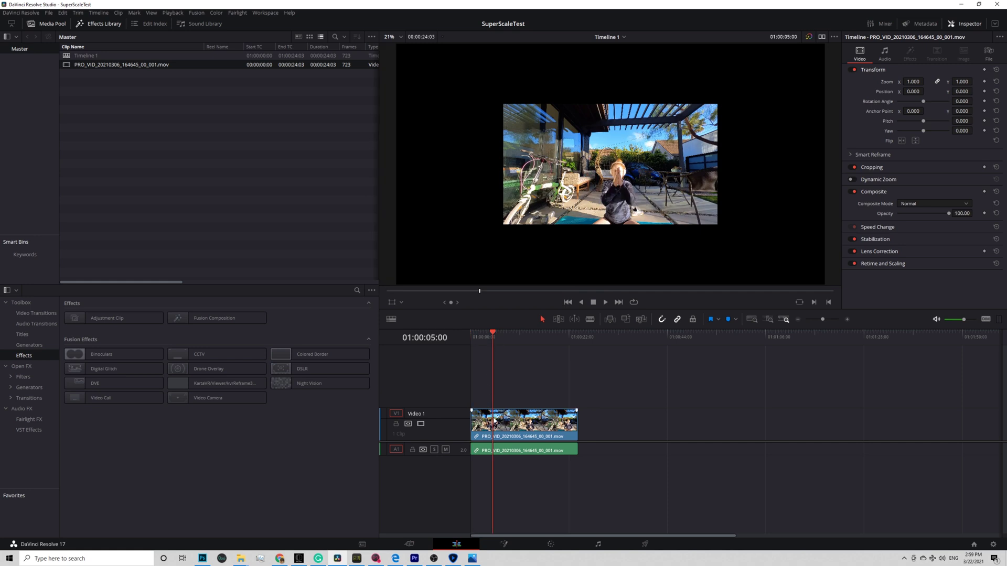
drag(472, 423, 494, 422)
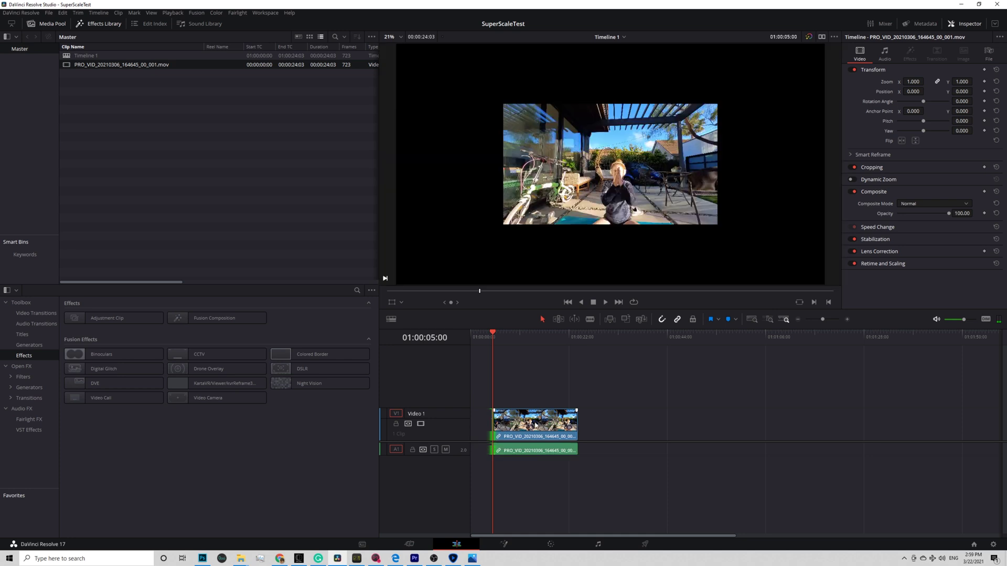
drag(557, 426, 524, 426)
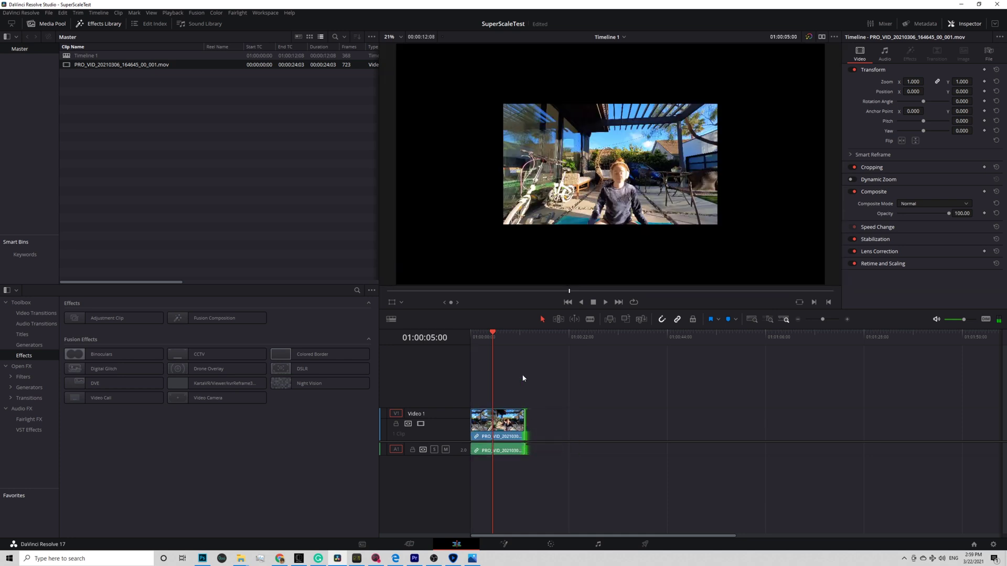
click(503, 425)
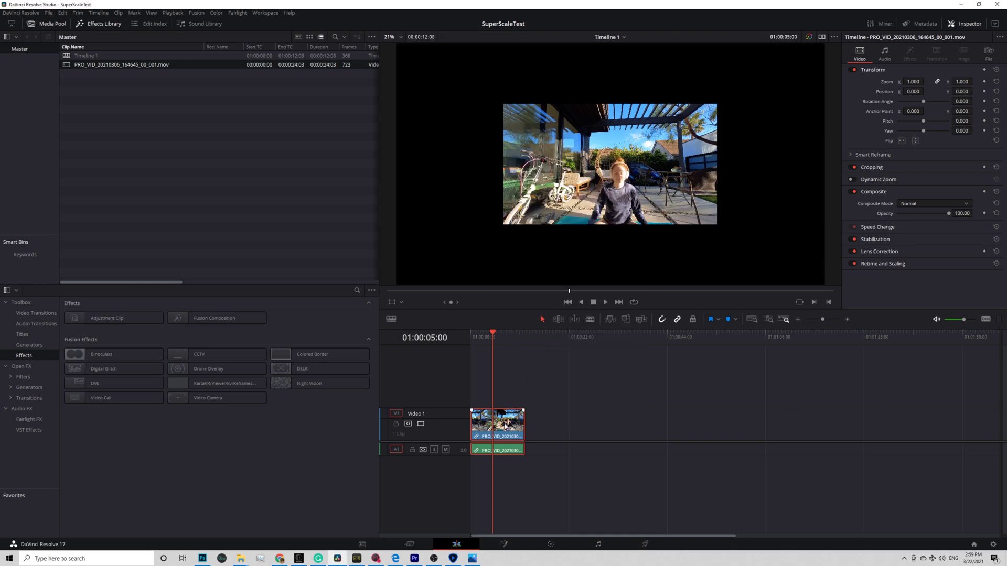
right_click(505, 425)
In Clip Attributes, set Super Scale 2x with Sharpness Low and Noise Reduction Low
click(537, 377)
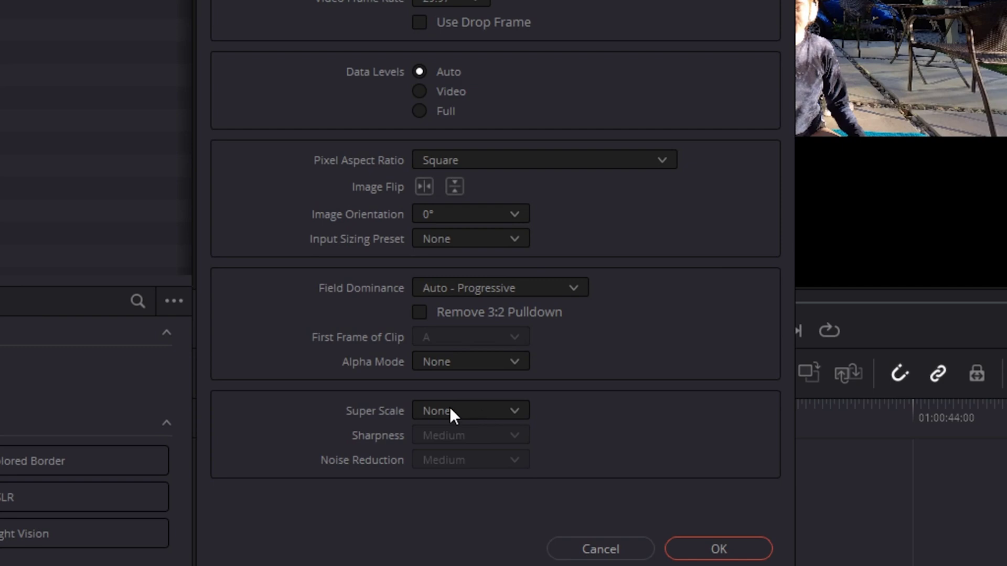
click(452, 410)
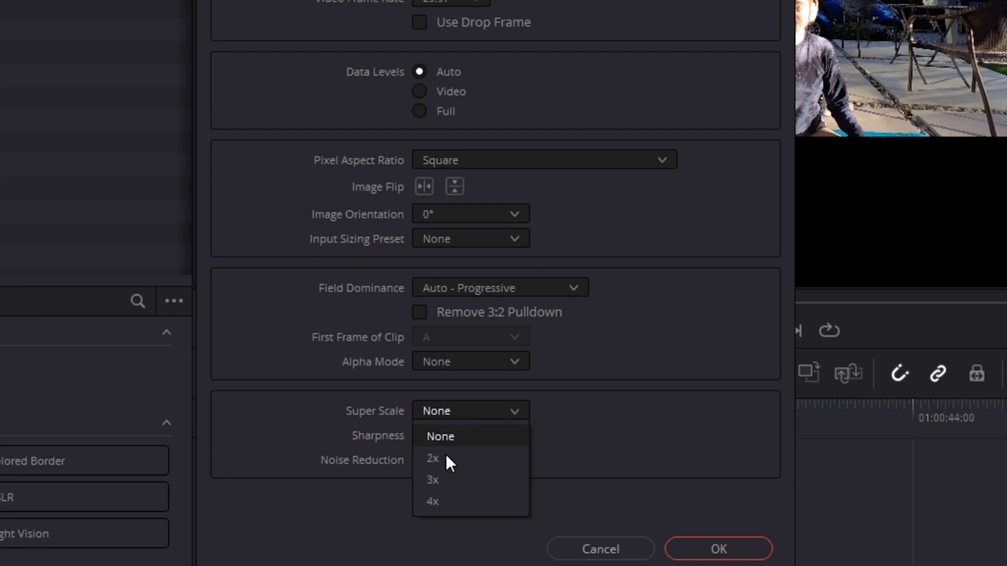
click(447, 461)
click(462, 437)
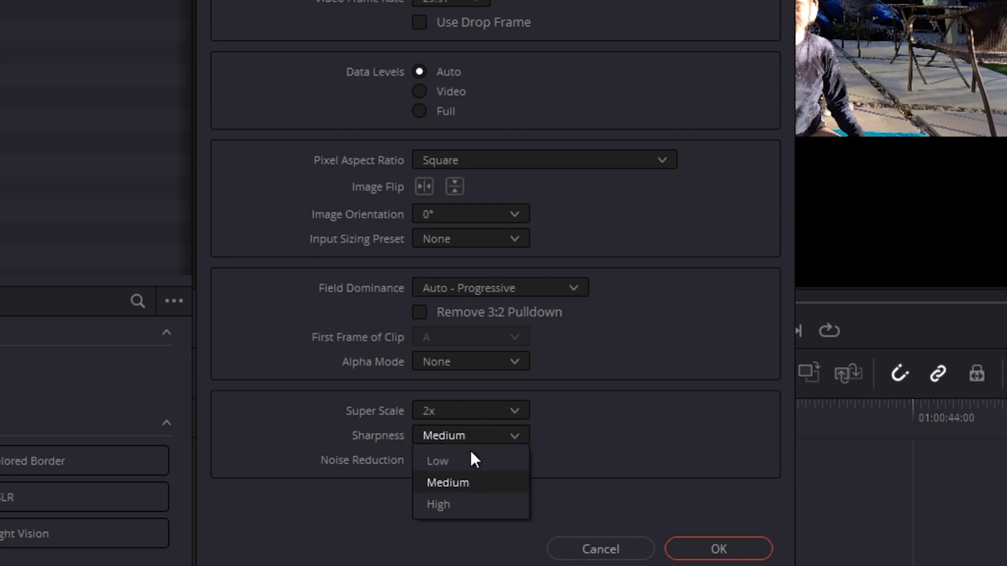
click(464, 459)
click(466, 456)
click(462, 483)
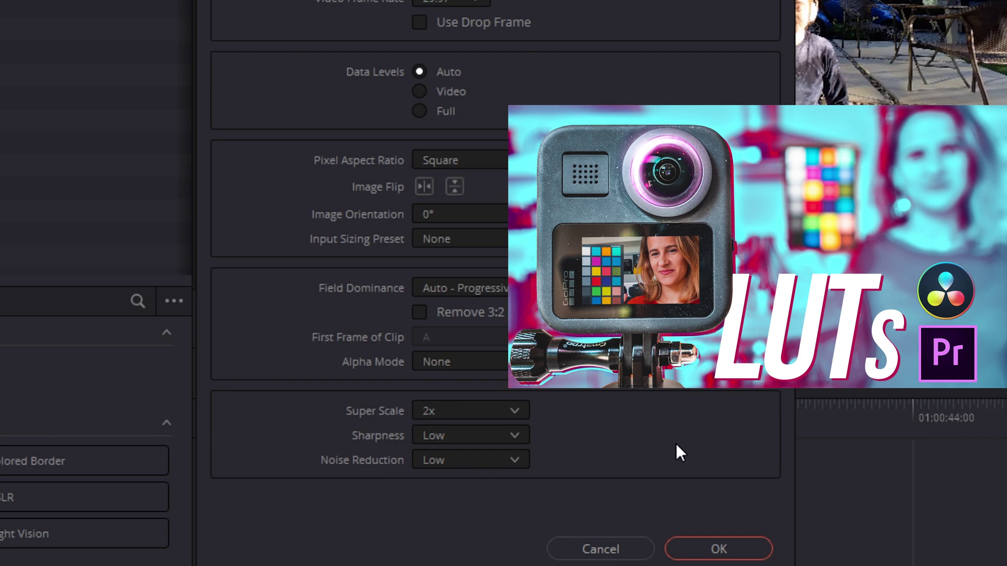
click(714, 548)
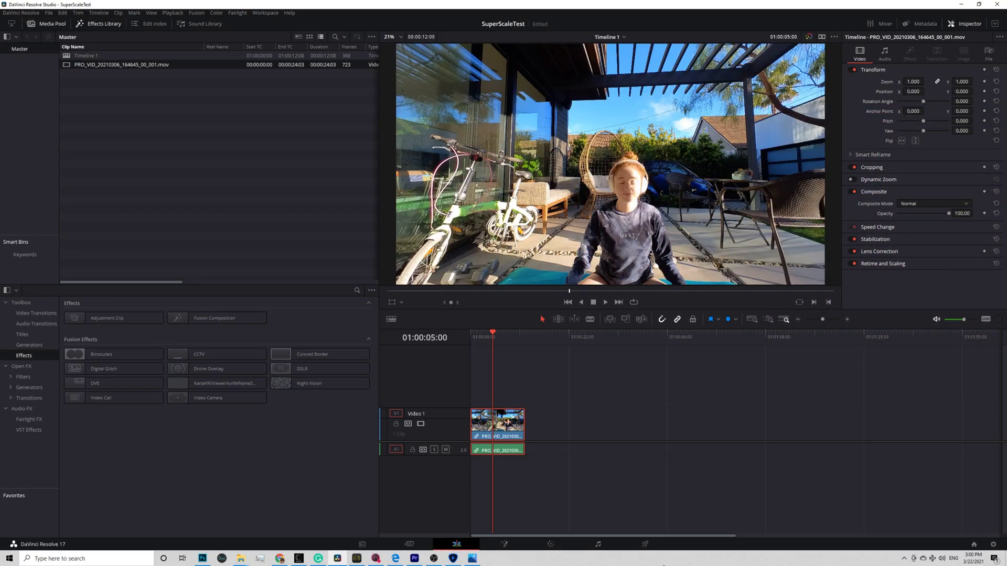
On the Deliver page, keep QuickTime DNxHR HQX 10-bit at 5120x2880 and render the queued job
click(644, 546)
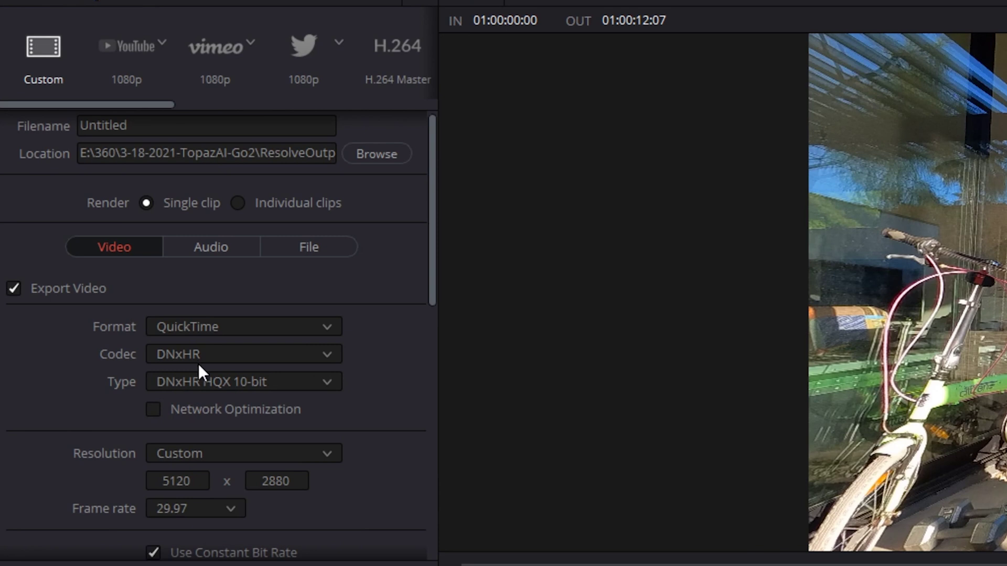
click(198, 381)
click(230, 472)
scroll(366, 442, down, 10)
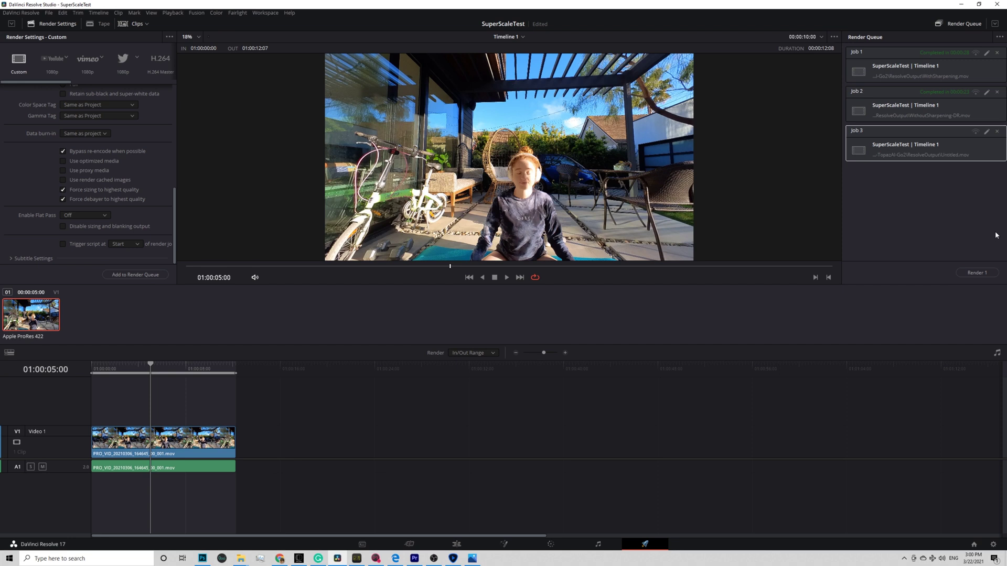
click(980, 273)
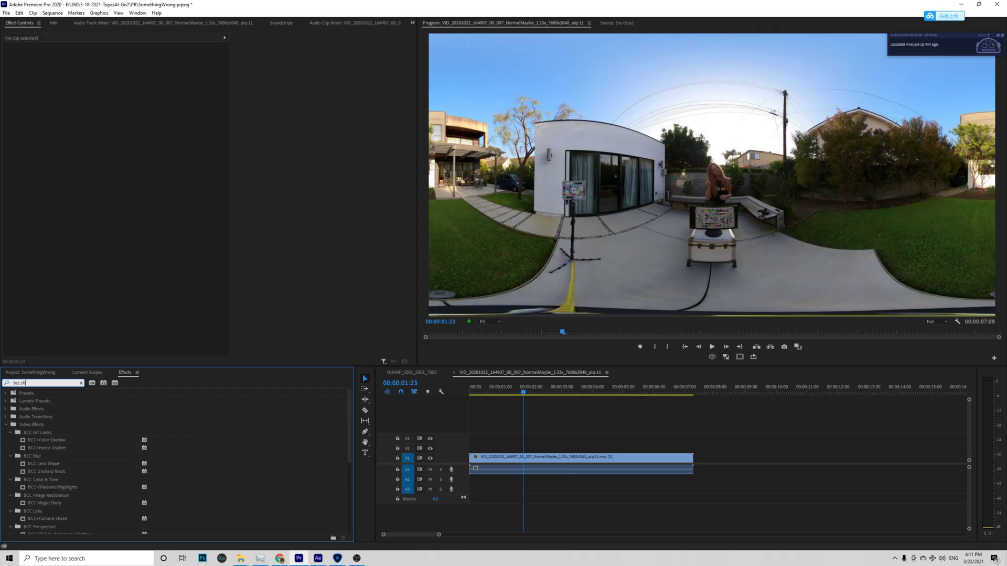
Apply BCC VR Sharpen to the V1 360 clip and rotate the VR view toward the house
text(r)
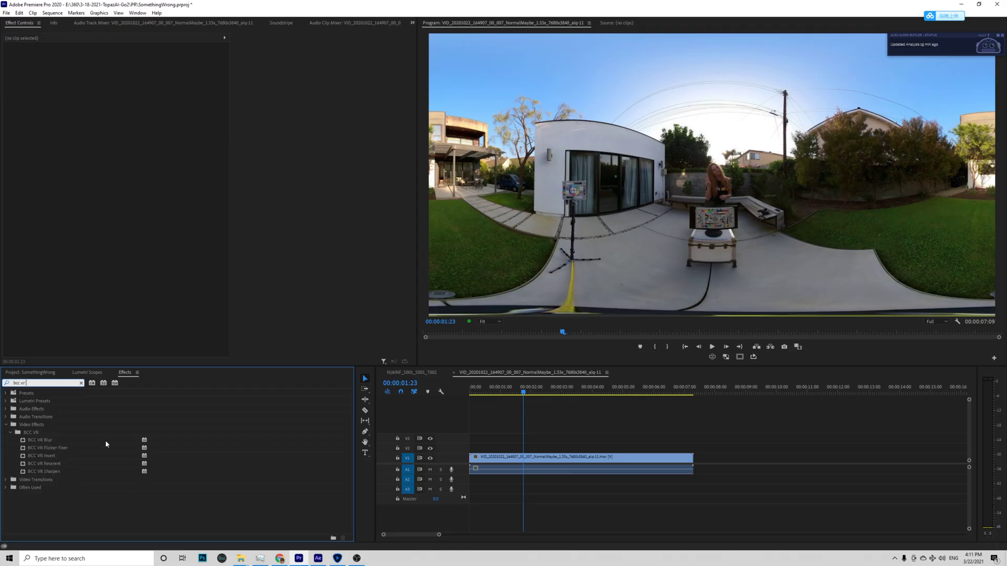
click(45, 472)
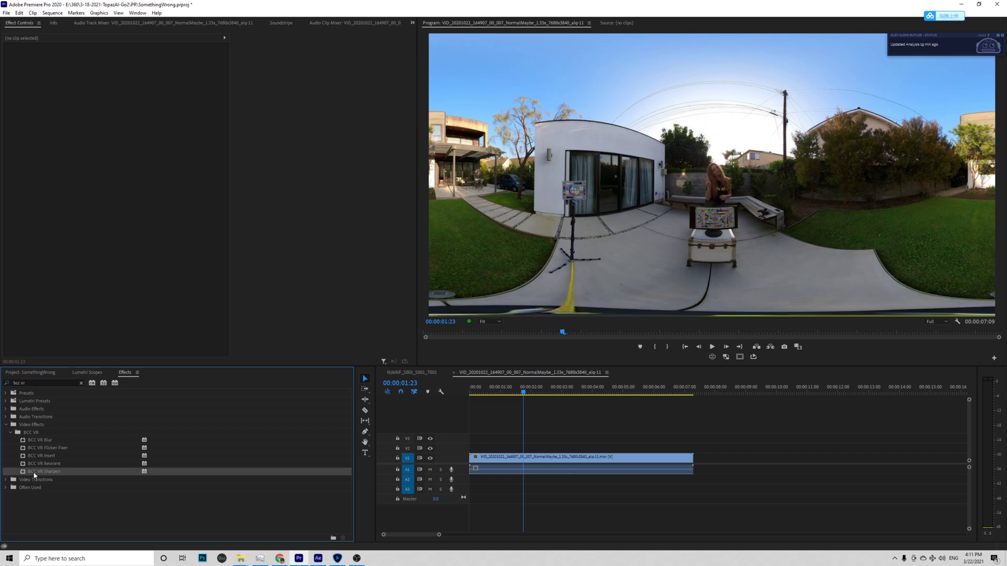
drag(34, 474, 510, 456)
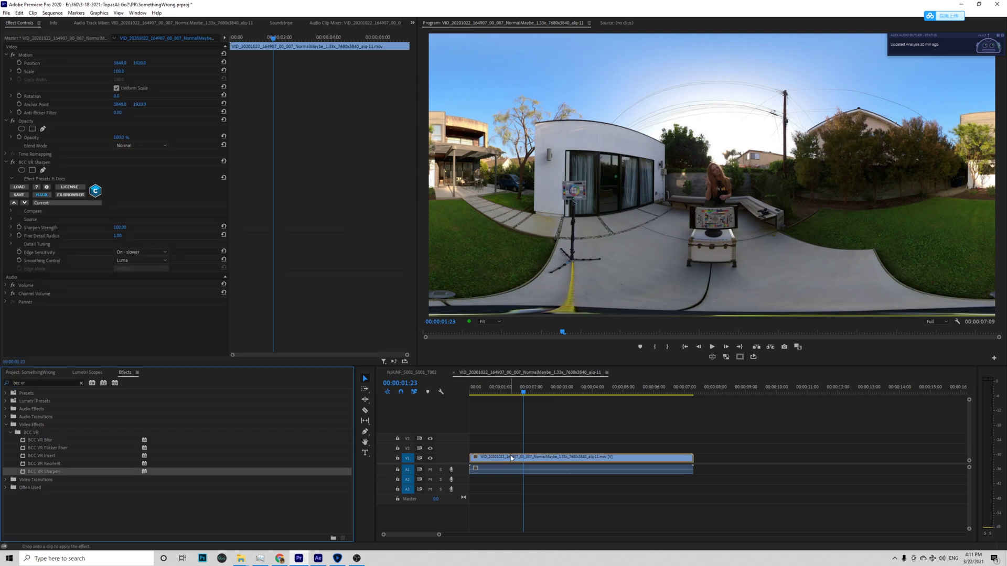
click(712, 357)
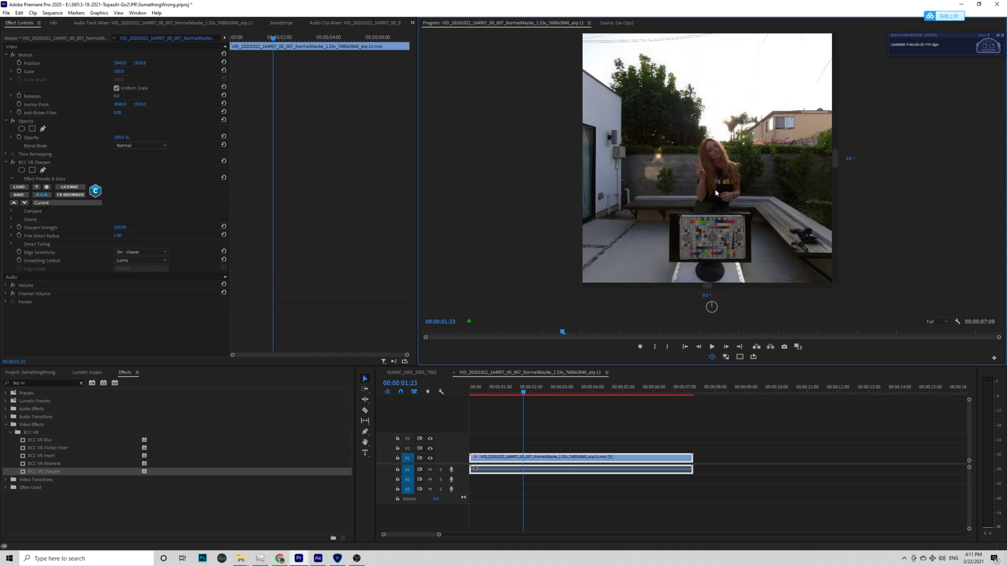
drag(718, 194, 740, 268)
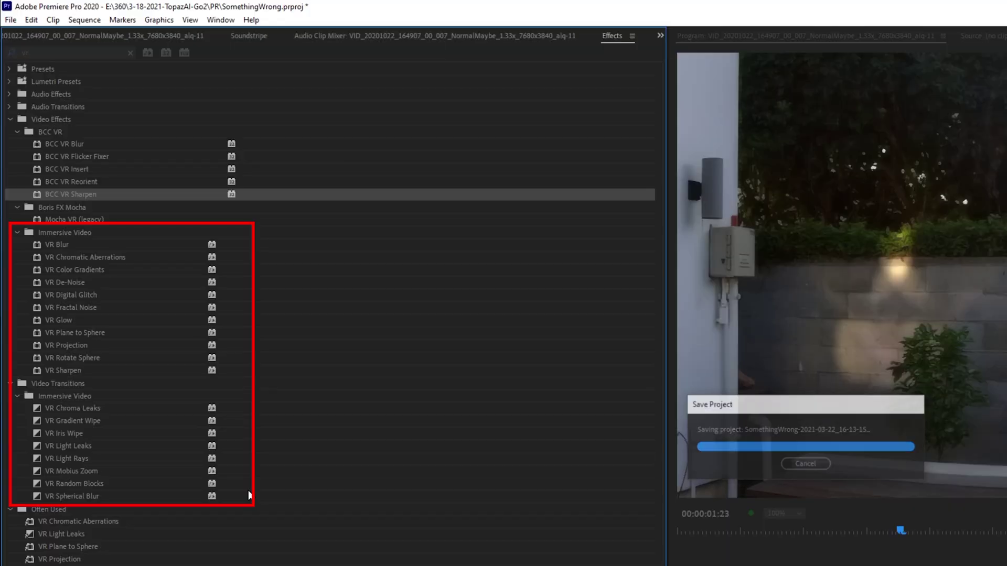
Filter the Effects panel to show only 32-bit effects
click(165, 52)
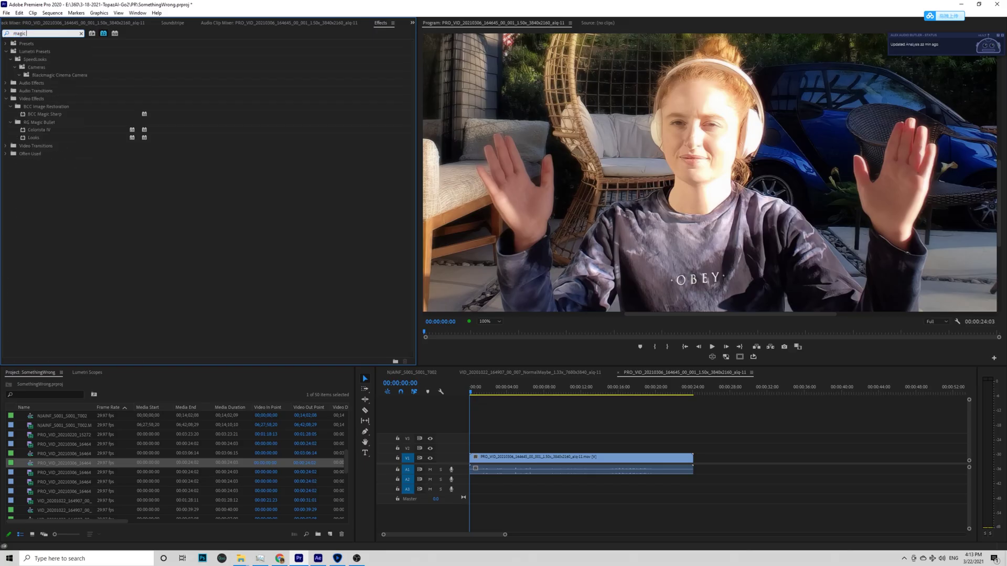
Search 'magic sharp' and drop BCC Magic Sharp onto the V1 PRO_VID clip
text(sha)
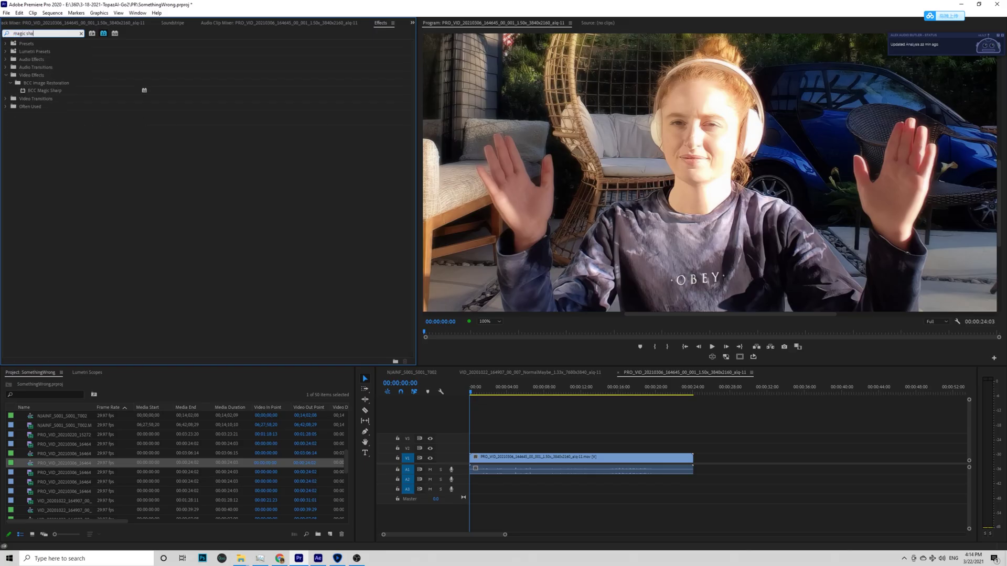
drag(58, 90, 567, 460)
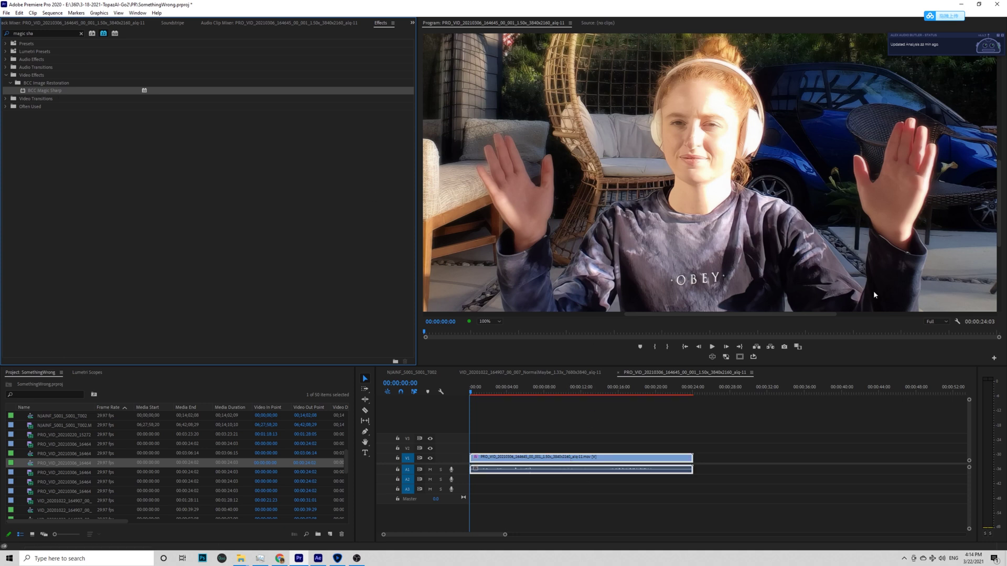